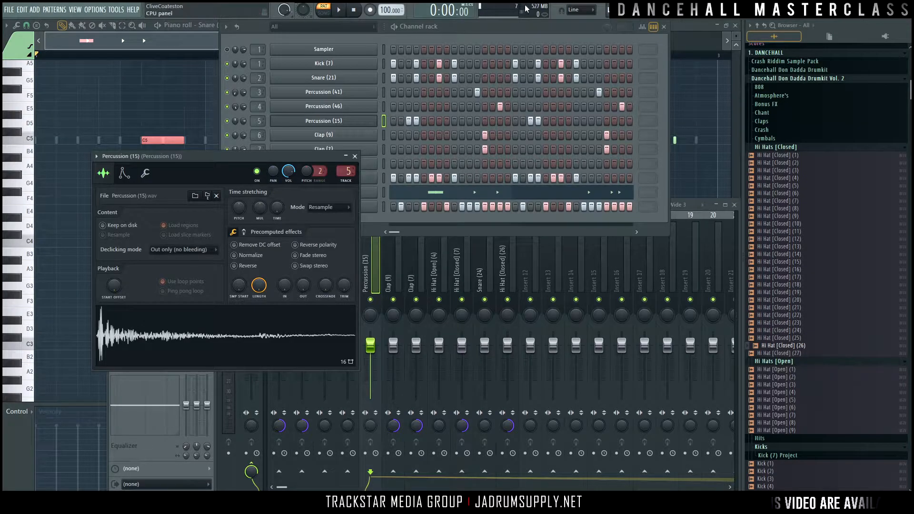
Step: Add 808 (5) from Dancehall Don Dadda Drumkit Vol. 2 as a new channel and copy the Kick (7) step pattern into it
{"action": "left_click", "coordinate": [430, 39]}
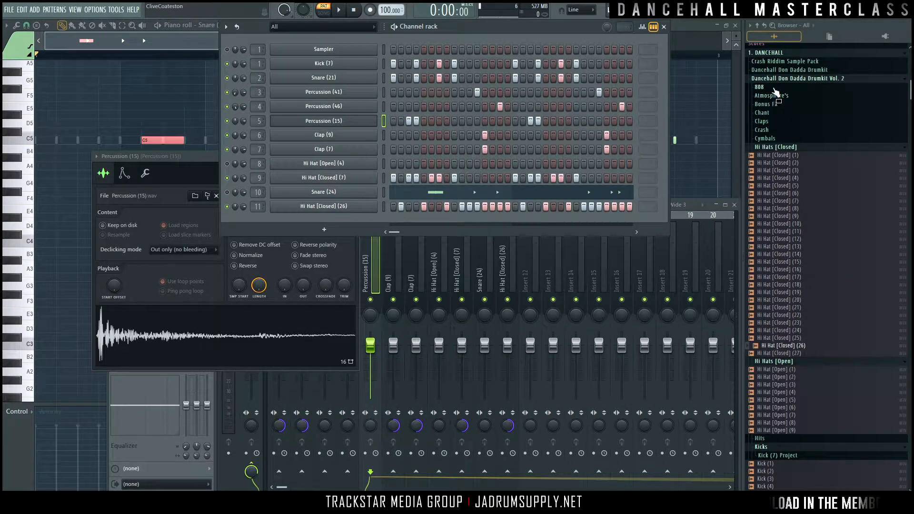
{"action": "left_click", "coordinate": [759, 87]}
{"action": "left_click_drag", "start_coordinate": [767, 126], "coordinate": [387, 217]}
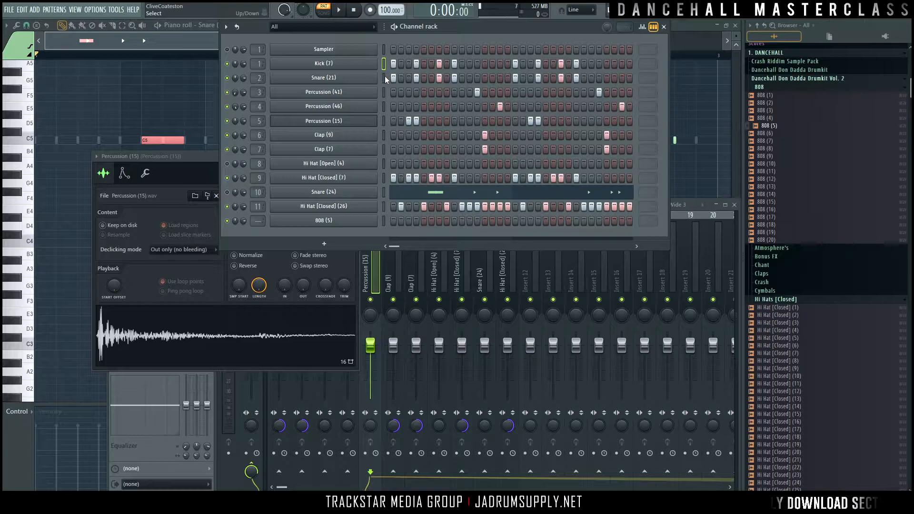
{"action": "left_click", "coordinate": [384, 220]}
{"action": "key", "text": "ctrl+v"}
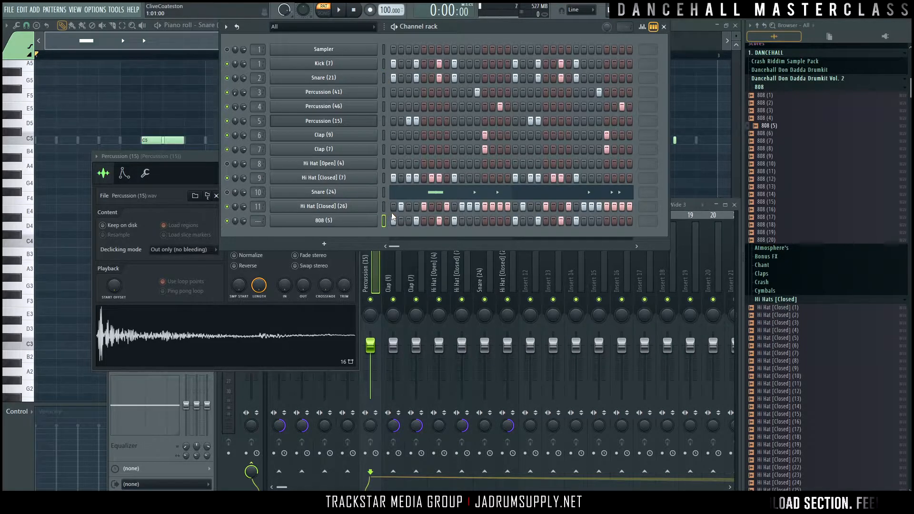
Step: Solo the 808 (5) channel while playing the pattern, and preview 808 (7) and 808 (2) from the drum kit
{"action": "key", "text": "space"}
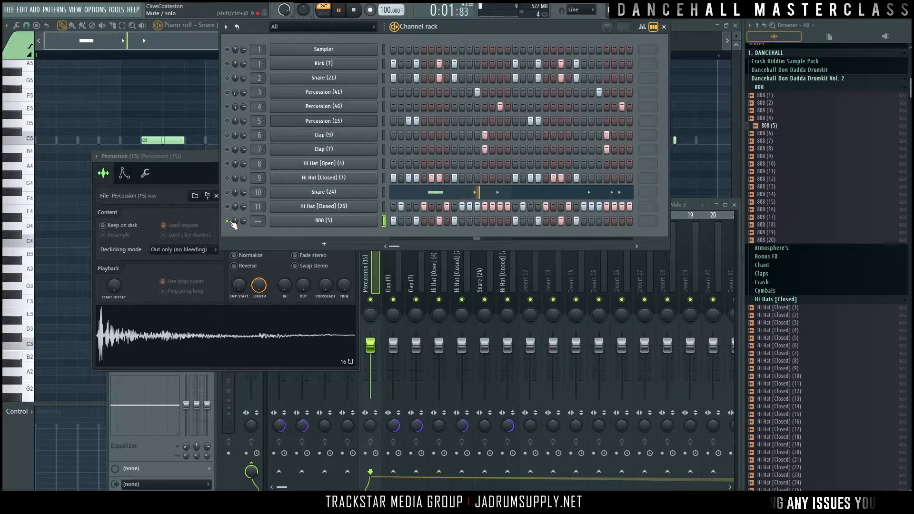
{"action": "key", "text": "space"}
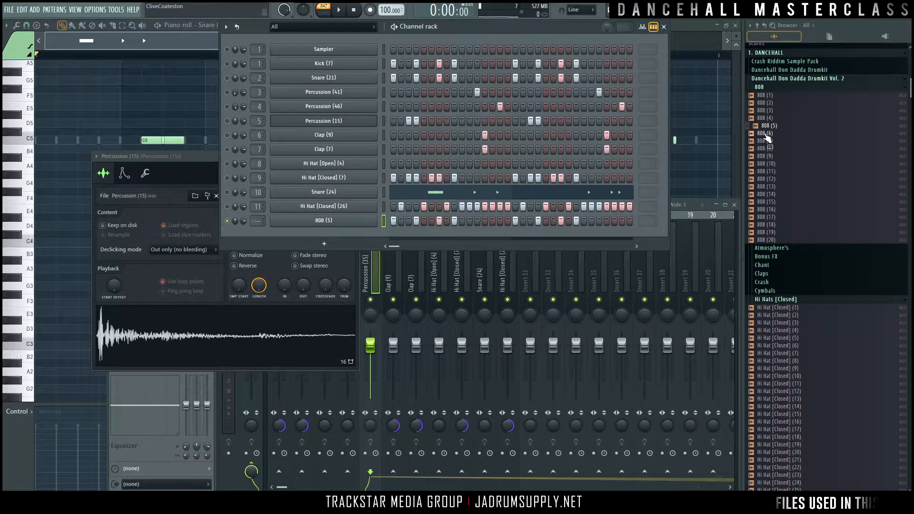
{"action": "left_click", "coordinate": [769, 181]}
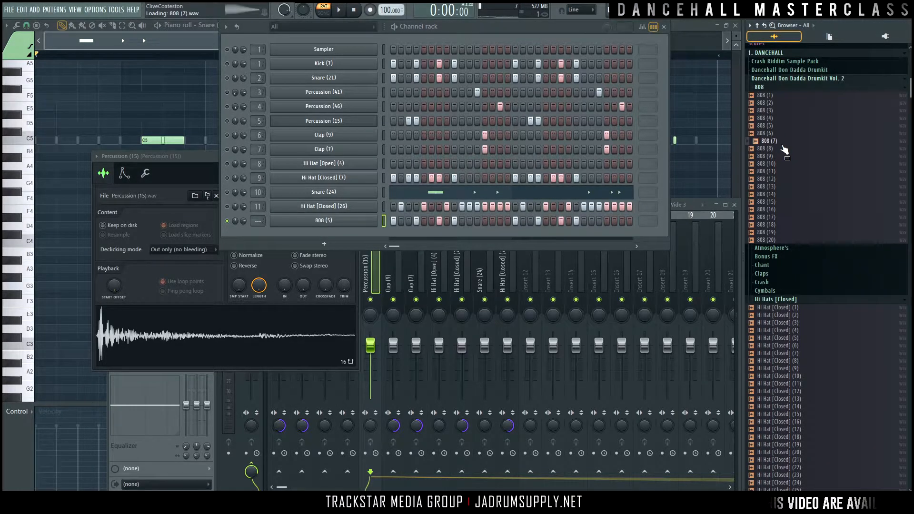
{"action": "left_click", "coordinate": [768, 103]}
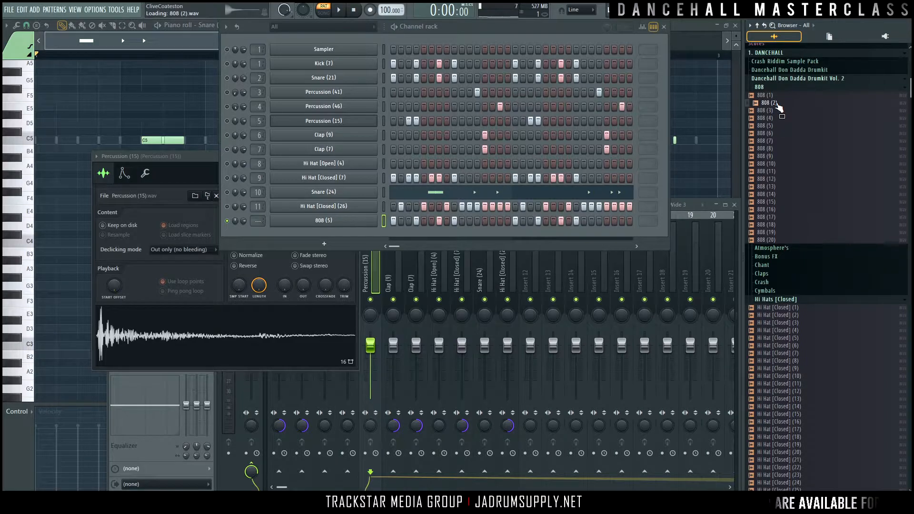
Step: Place 808 (8) at bar 1 of playlist Track 1 and CrushRiserFX_01_524 from Bonus FX at bar 3 of Track 2
{"action": "left_click", "coordinate": [628, 16]}
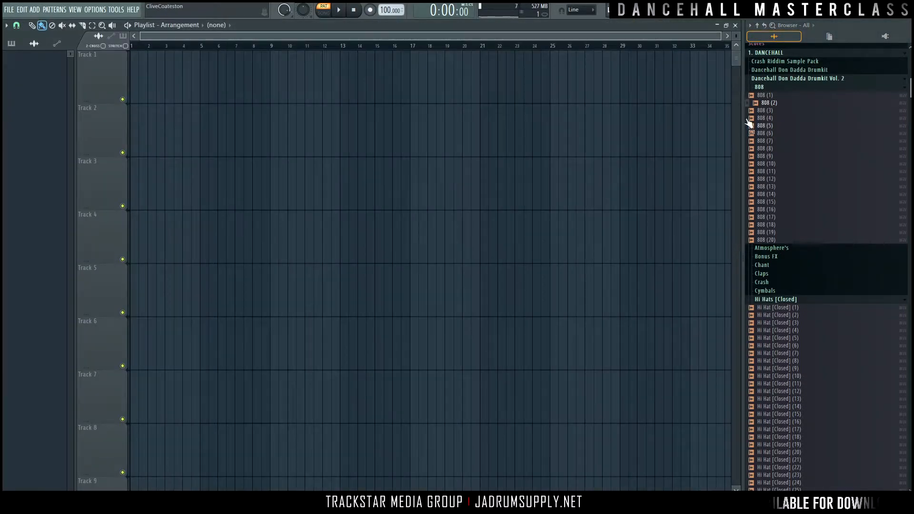
{"action": "left_click_drag", "start_coordinate": [781, 149], "coordinate": [132, 91]}
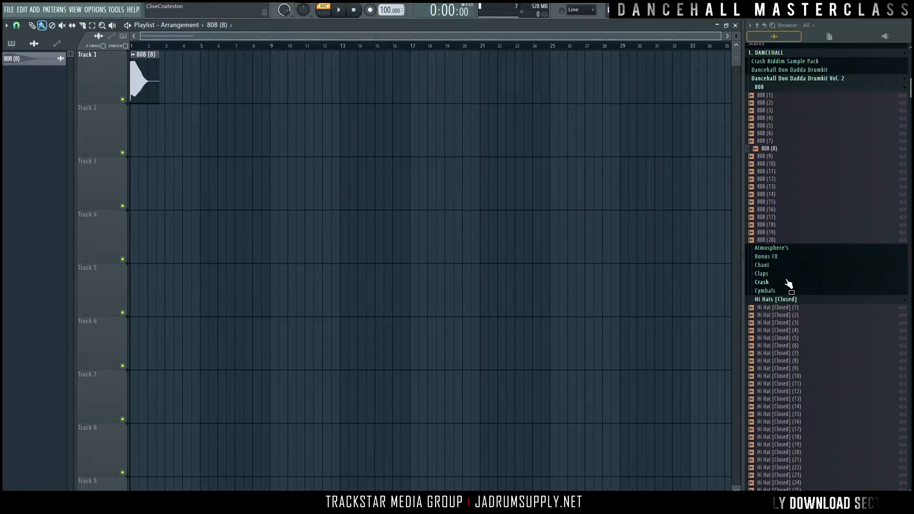
{"action": "left_click", "coordinate": [781, 257]}
{"action": "left_click_drag", "start_coordinate": [785, 270], "coordinate": [192, 121]}
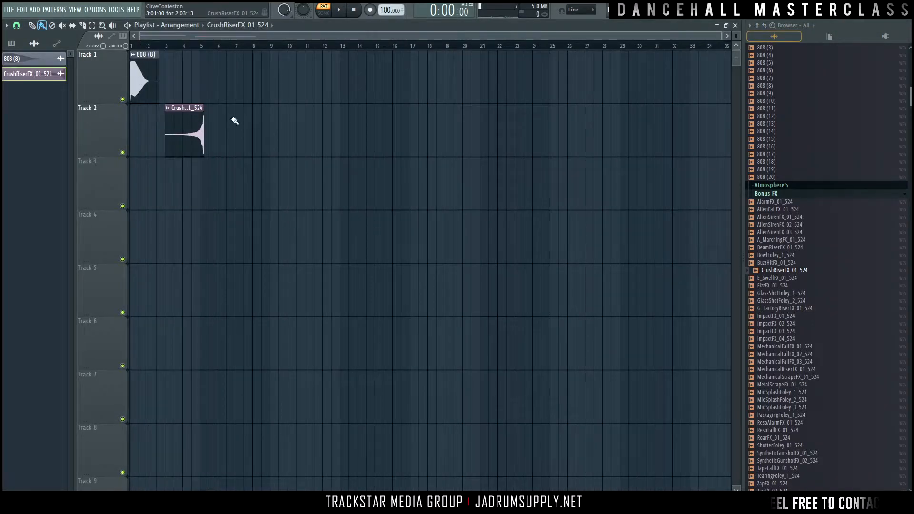
Step: Review the channel rack under the Audio and Unsorted filters and set the channel filter to All
{"action": "left_click", "coordinate": [651, 13]}
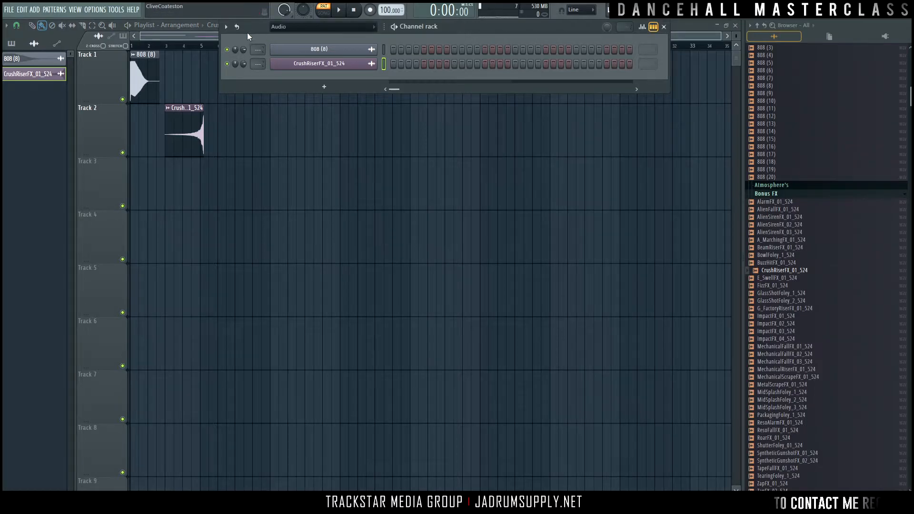
{"action": "left_click", "coordinate": [237, 28]}
{"action": "left_click", "coordinate": [651, 13]}
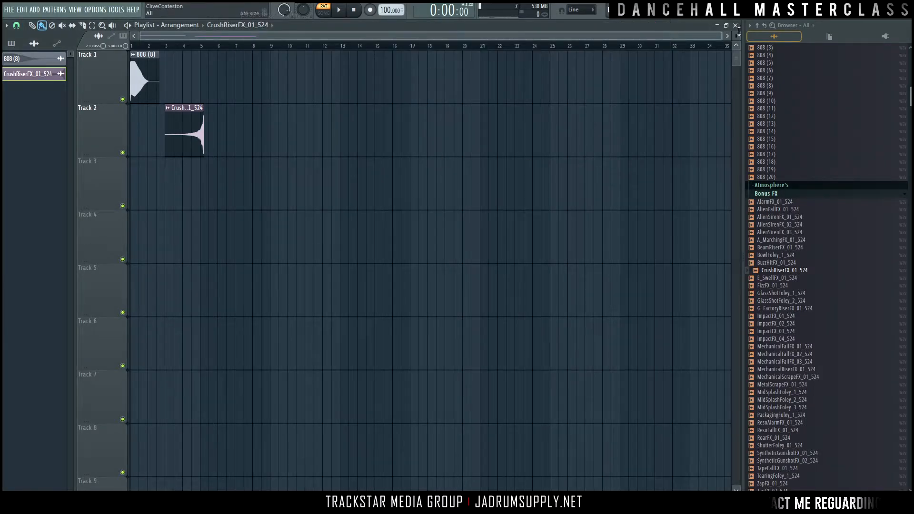
{"action": "left_click", "coordinate": [651, 13]}
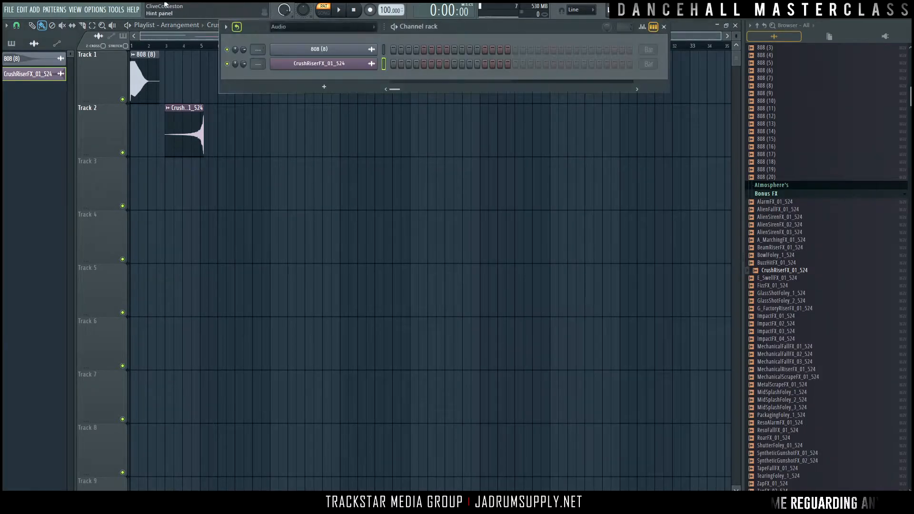
{"action": "left_click", "coordinate": [310, 29]}
{"action": "scroll", "coordinate": [312, 31], "scroll_direction": "down", "scroll_amount": 1}
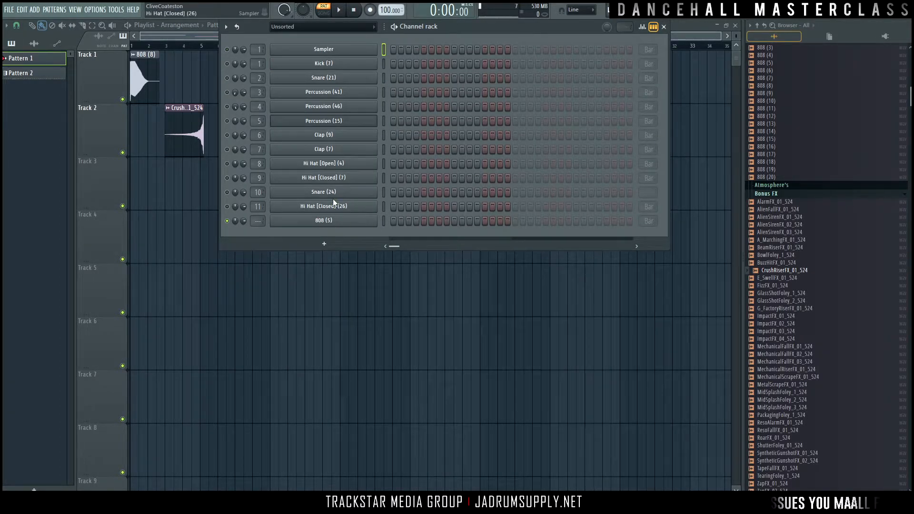
{"action": "scroll", "coordinate": [367, 29], "scroll_direction": "up", "scroll_amount": 1}
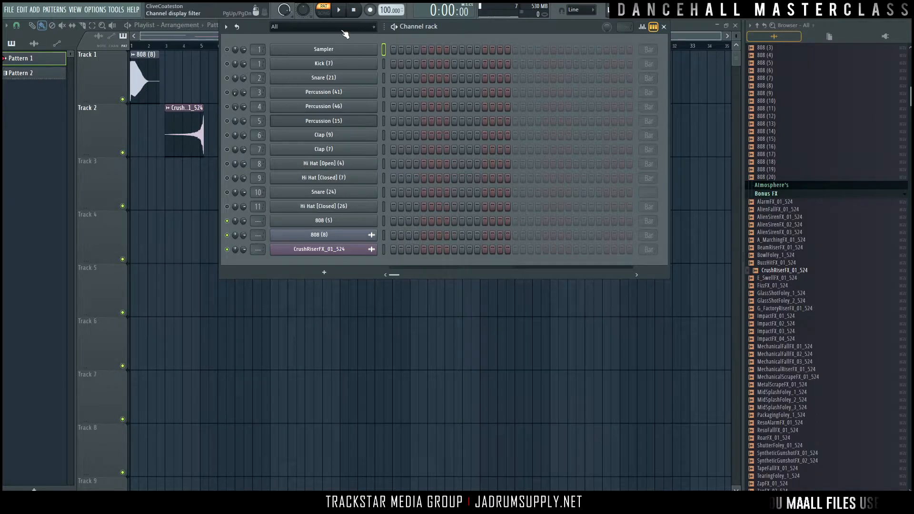
{"action": "scroll", "coordinate": [347, 31], "scroll_direction": "down", "scroll_amount": 2}
{"action": "scroll", "coordinate": [347, 32], "scroll_direction": "up", "scroll_amount": 2}
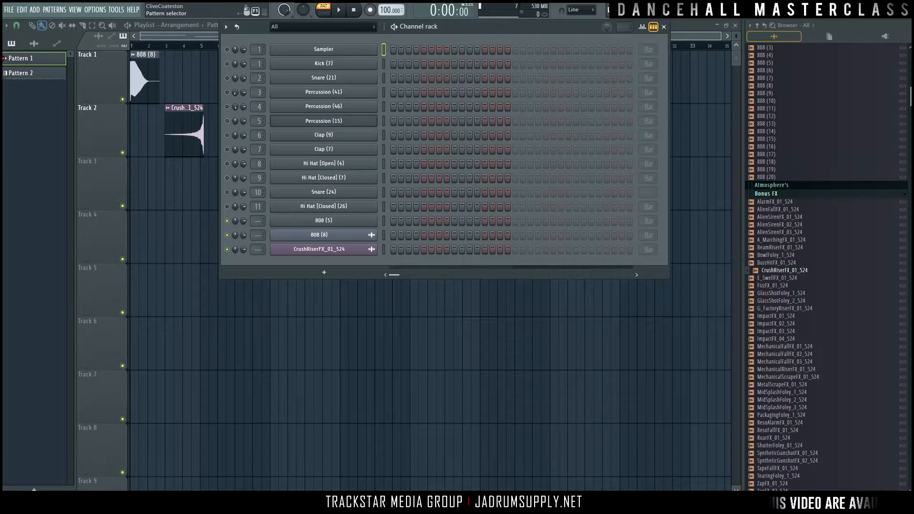
Step: Switch to Pattern 2 and play it briefly
{"action": "scroll", "coordinate": [633, 11], "scroll_direction": "down", "scroll_amount": 1}
{"action": "key", "text": "space"}
{"action": "key", "text": "space"}
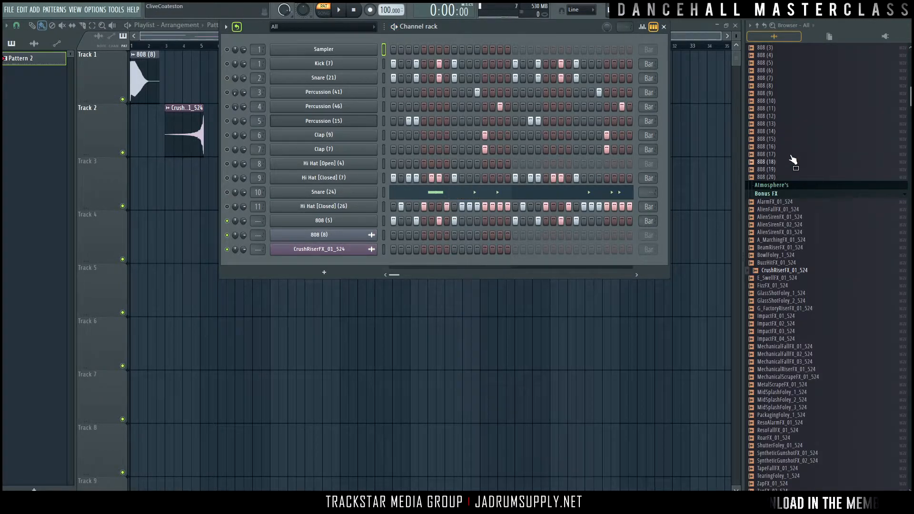
Step: Load the 808 (13) sample into a new channel and move its settings window clear of the upper channels
{"action": "right_click", "coordinate": [777, 125]}
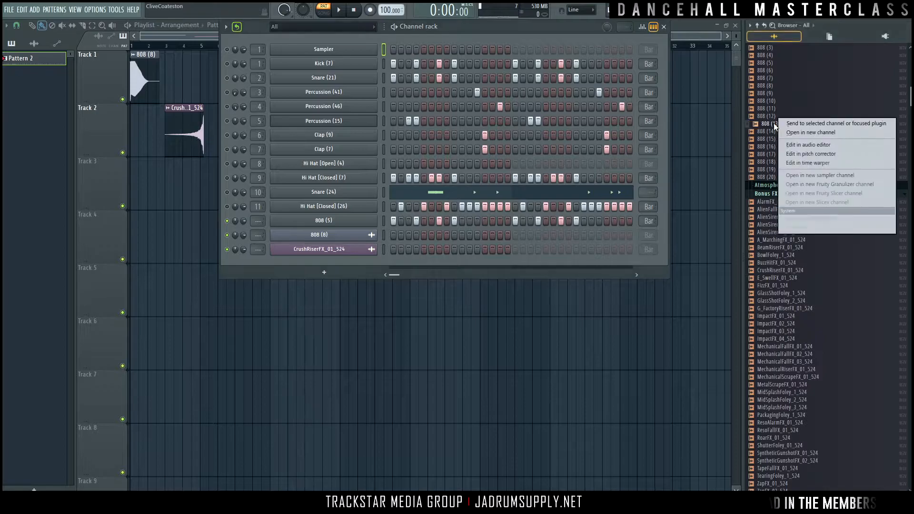
{"action": "left_click", "coordinate": [810, 134]}
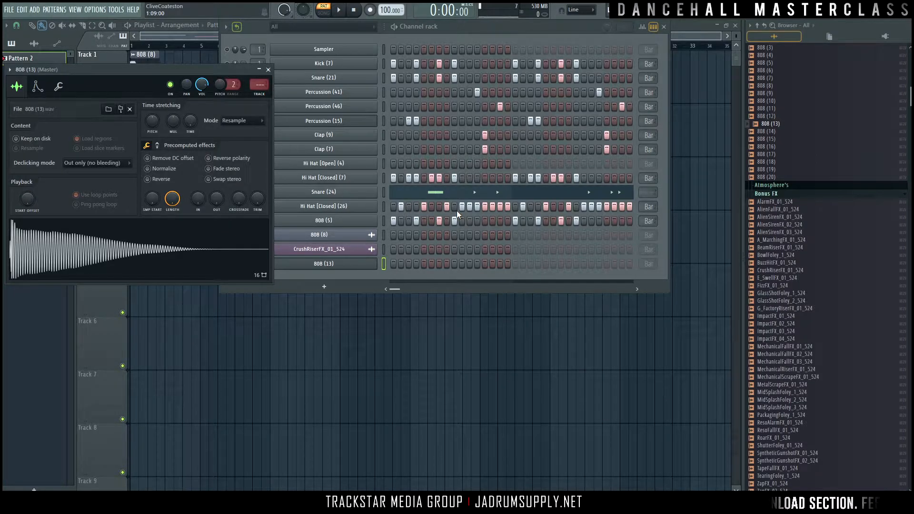
{"action": "left_click_drag", "start_coordinate": [221, 72], "coordinate": [222, 270]}
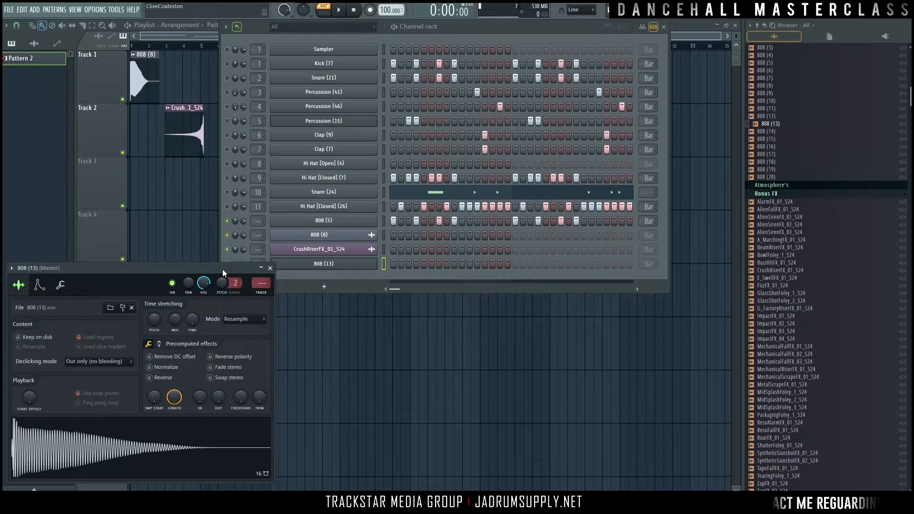
{"action": "left_click", "coordinate": [322, 265]}
{"action": "left_click", "coordinate": [322, 265]}
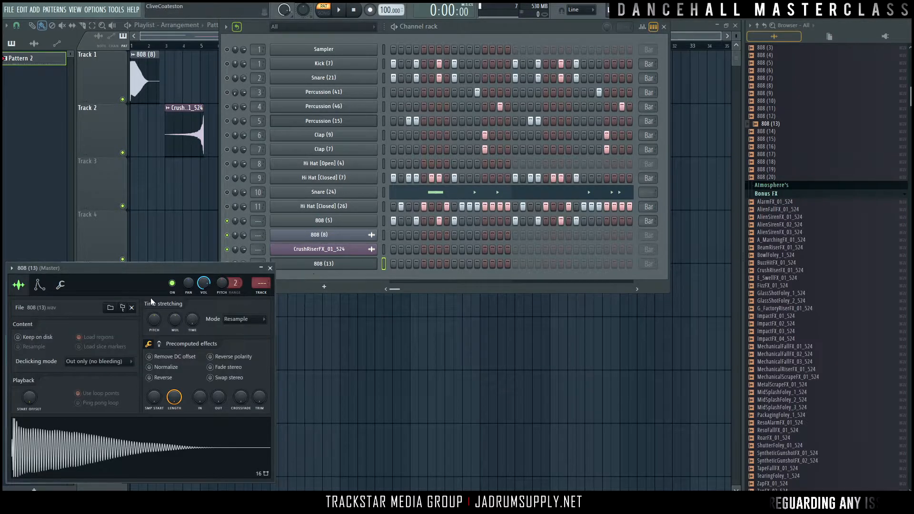
Step: Play the pattern with Cut itself enabled on the 808 (5) channel, and turn the option off again for comparison
{"action": "right_click", "coordinate": [341, 223]}
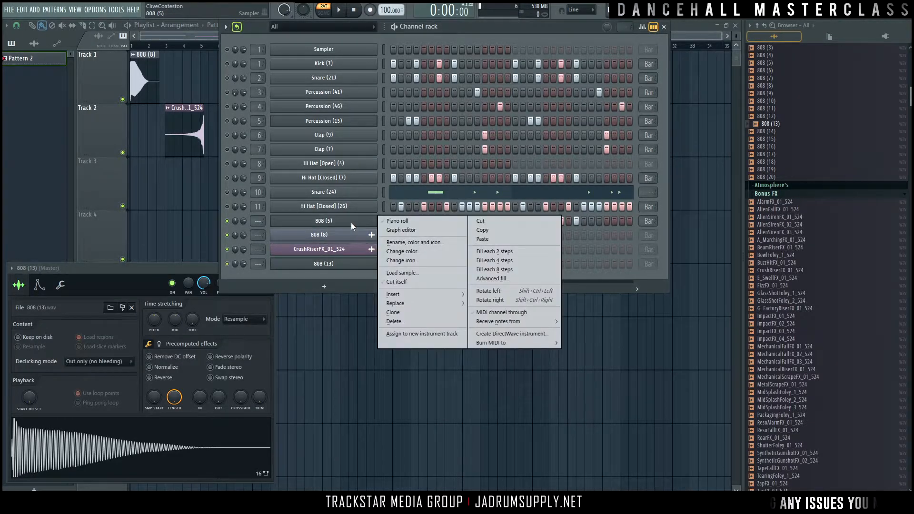
{"action": "left_click", "coordinate": [405, 281]}
{"action": "key", "text": "space"}
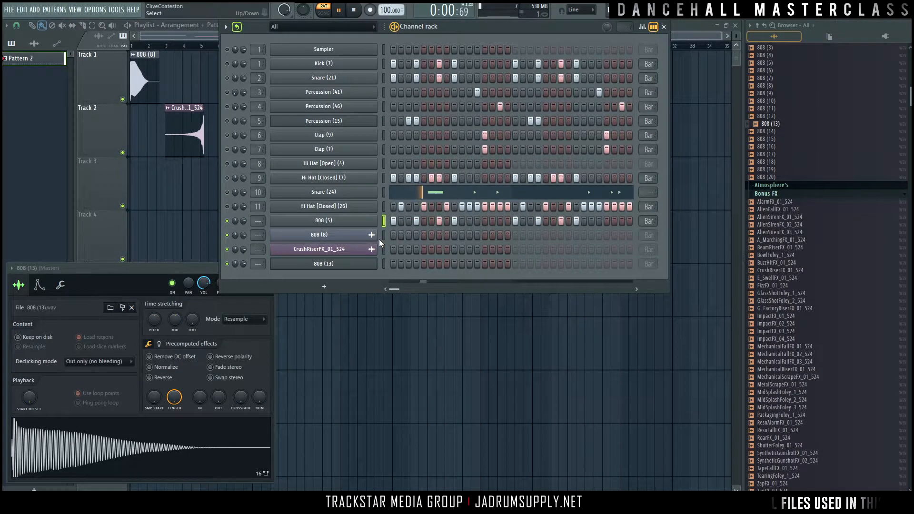
{"action": "right_click", "coordinate": [362, 222]}
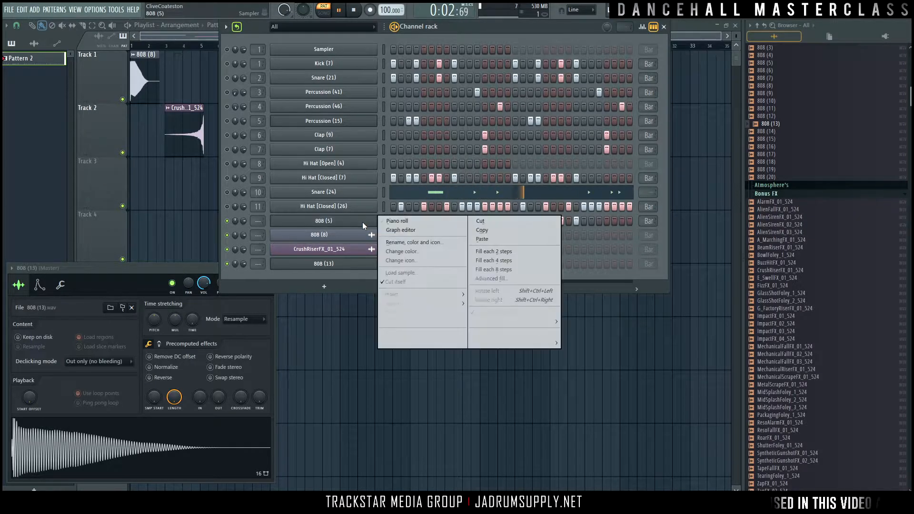
{"action": "left_click", "coordinate": [401, 282]}
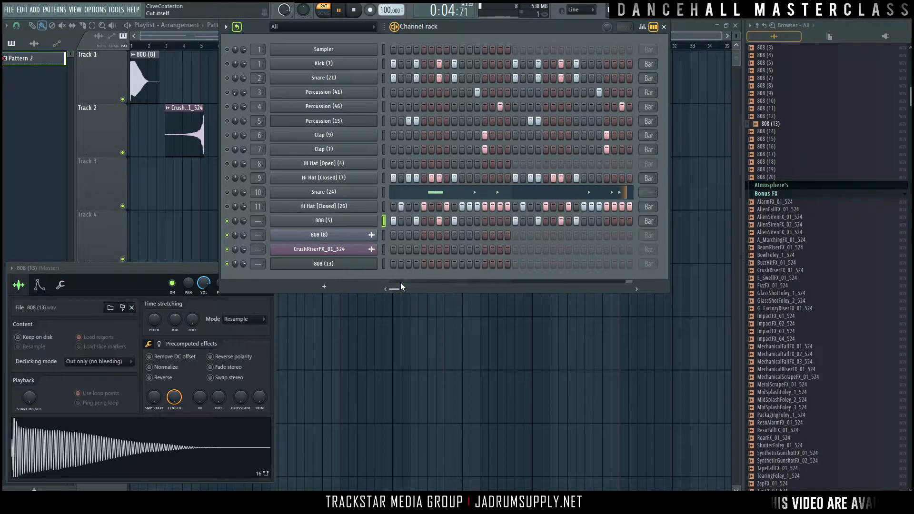
{"action": "key", "text": "space"}
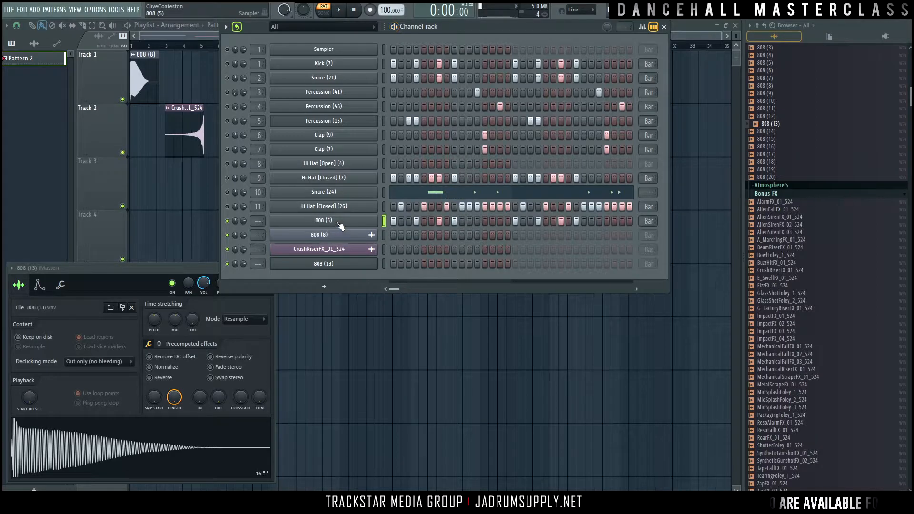
Step: Enable Cut itself on the 808 (5) channel and open the channel's piano roll
{"action": "right_click", "coordinate": [340, 226]}
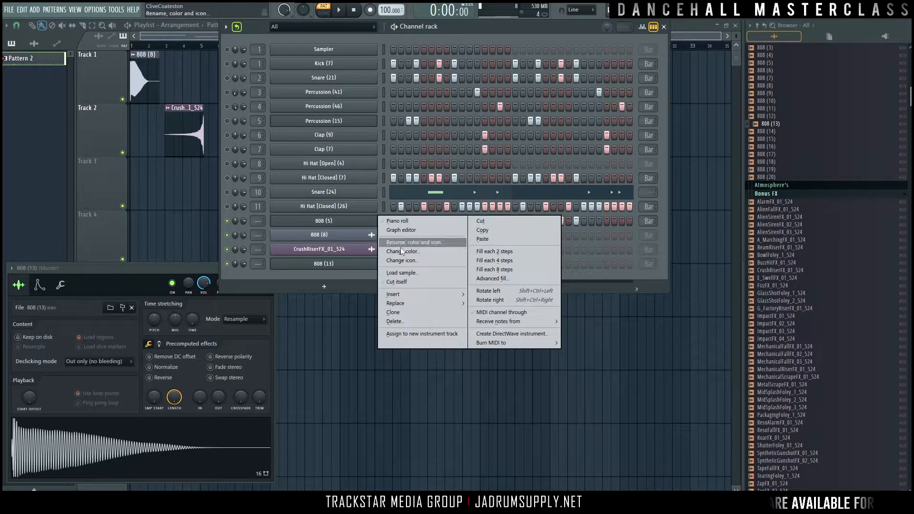
{"action": "left_click", "coordinate": [422, 282]}
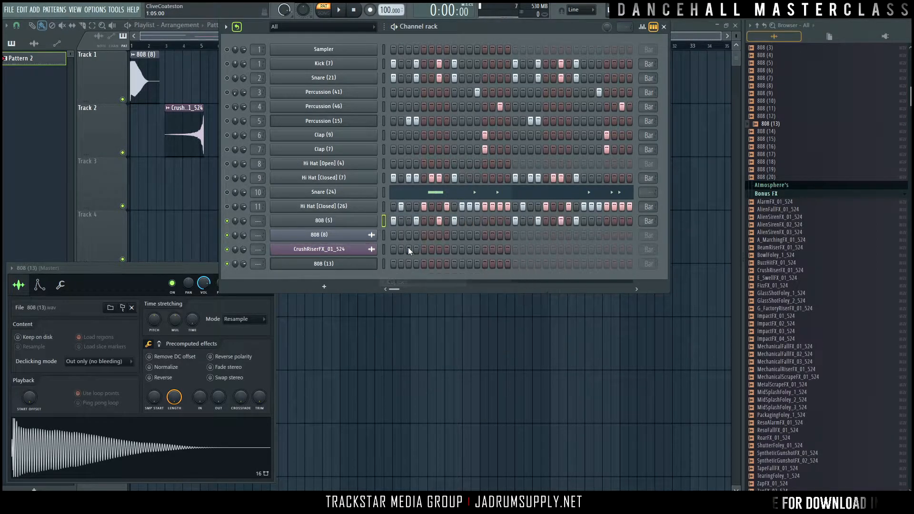
{"action": "right_click", "coordinate": [372, 223]}
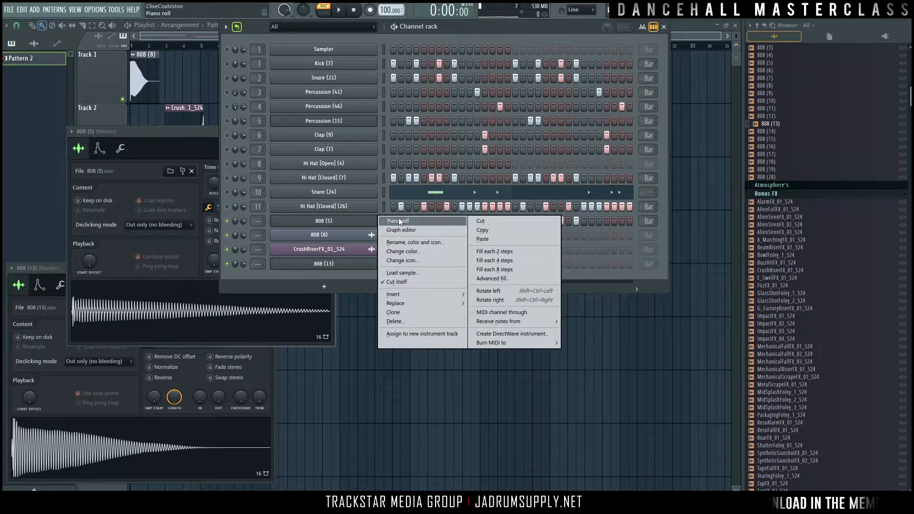
{"action": "left_click", "coordinate": [398, 219]}
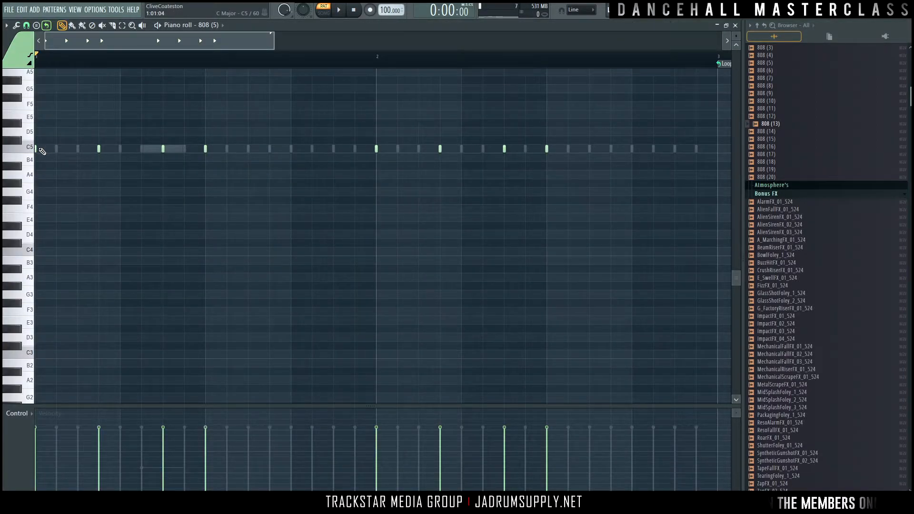
Step: Lengthen the first two 808 (5) notes to about eight steps each and lower the second note to B4
{"action": "left_click_drag", "start_coordinate": [38, 149], "coordinate": [96, 153]}
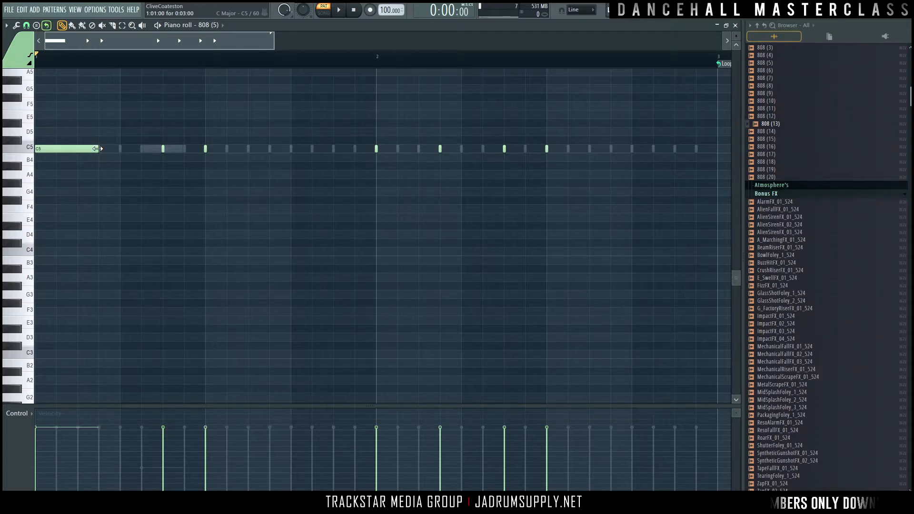
{"action": "left_click", "coordinate": [101, 150]}
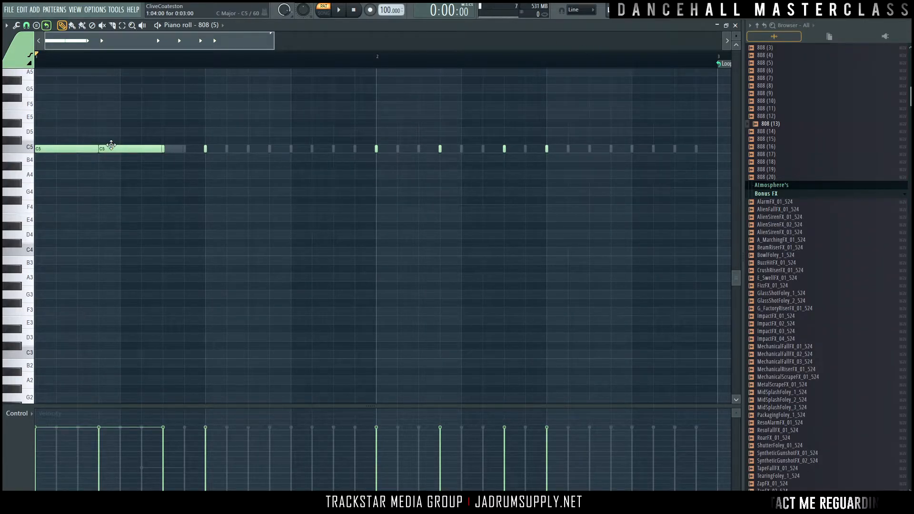
{"action": "mouse_move", "coordinate": [111, 145]}
{"action": "left_mouse_down"}
{"action": "mouse_move", "coordinate": [112, 157]}
{"action": "mouse_move", "coordinate": [227, 139]}
{"action": "mouse_move", "coordinate": [207, 142]}
{"action": "mouse_move", "coordinate": [245, 164]}
{"action": "mouse_move", "coordinate": [275, 166]}
{"action": "left_mouse_up"}
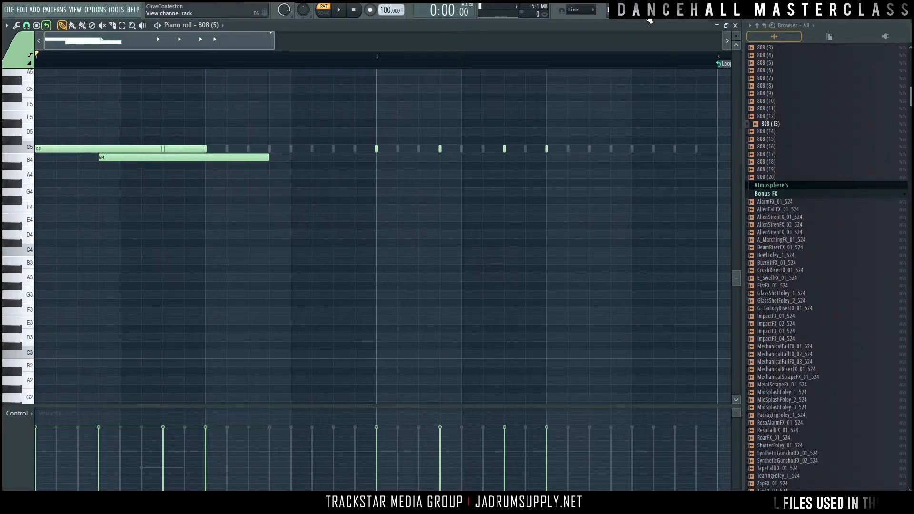
Step: Solo the Kick (7) channel in the channel rack, check its Cut itself setting and play the pattern
{"action": "left_click", "coordinate": [649, 20]}
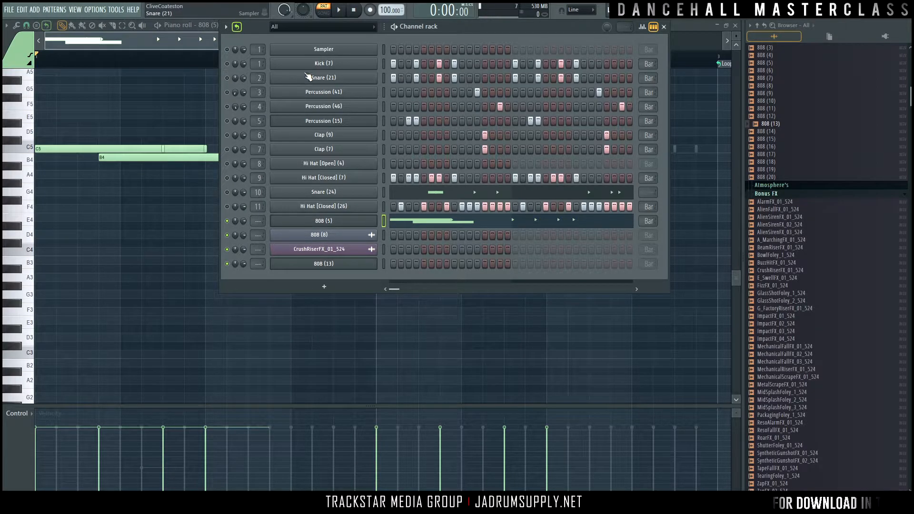
{"action": "left_click", "coordinate": [317, 65]}
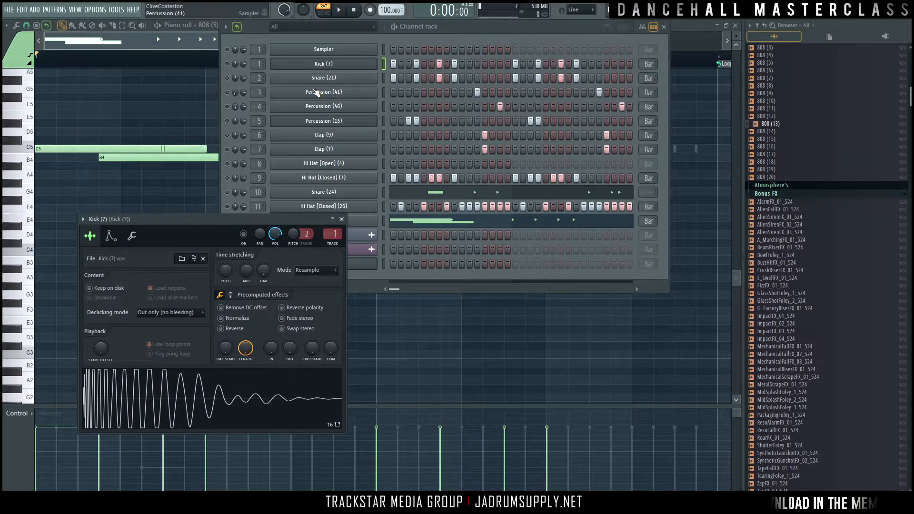
{"action": "left_click", "coordinate": [239, 151]}
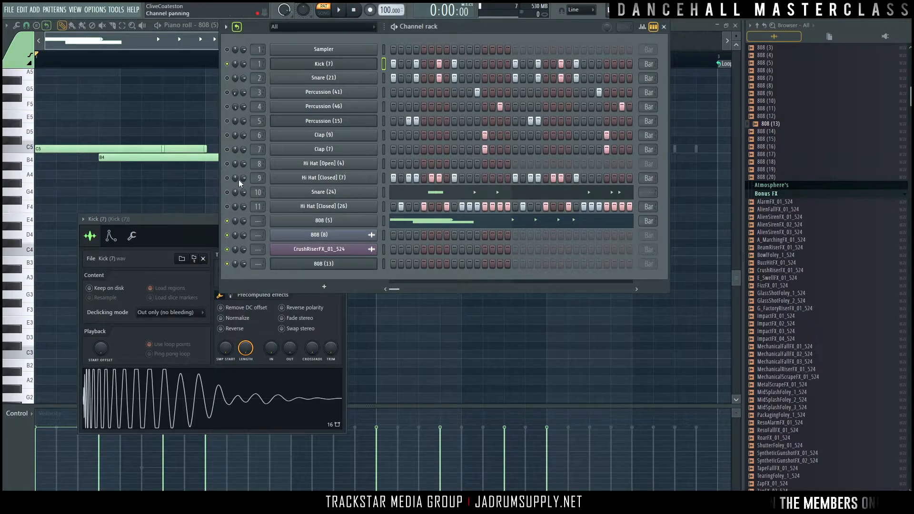
{"action": "left_click", "coordinate": [222, 394]}
{"action": "right_click", "coordinate": [363, 78]}
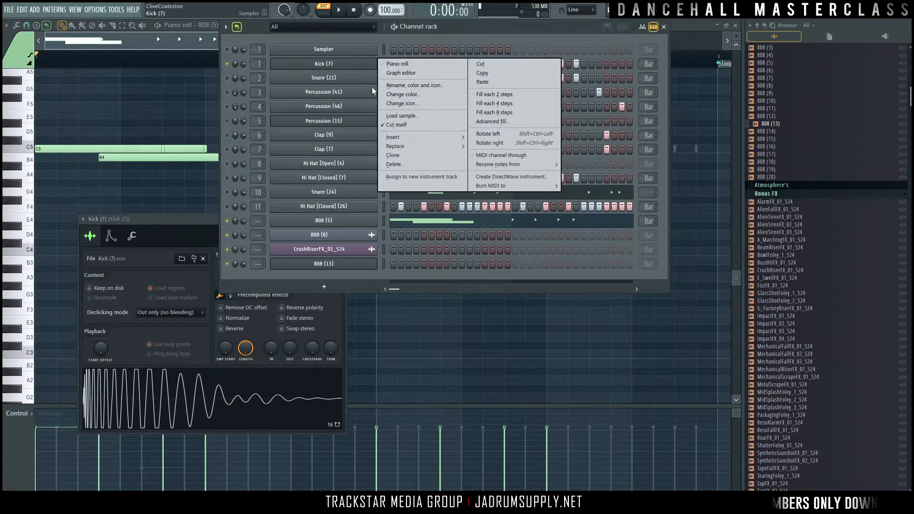
{"action": "left_click", "coordinate": [308, 98]}
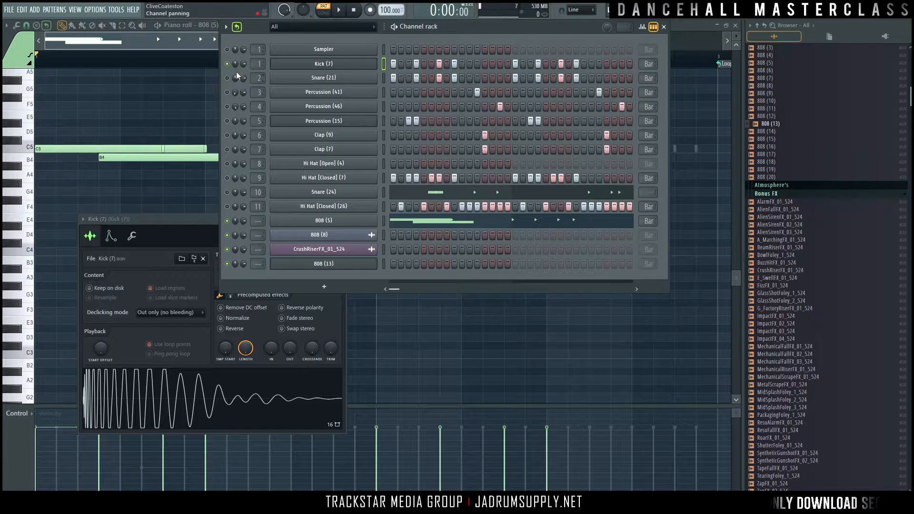
{"action": "key", "text": "space"}
{"action": "key", "text": "space"}
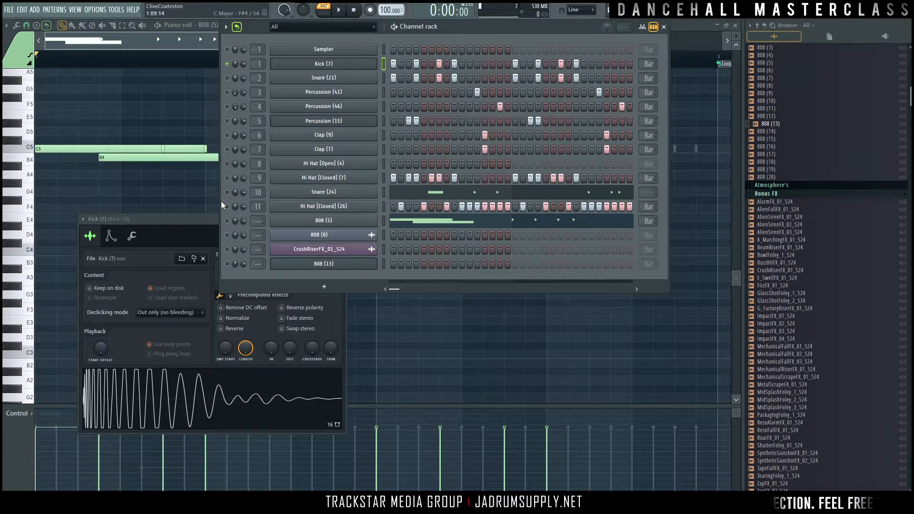
Step: Turn off Cut itself on the Hi Hat [Closed] (26) channel and play the pattern with it and the kick active
{"action": "left_click", "coordinate": [305, 207]}
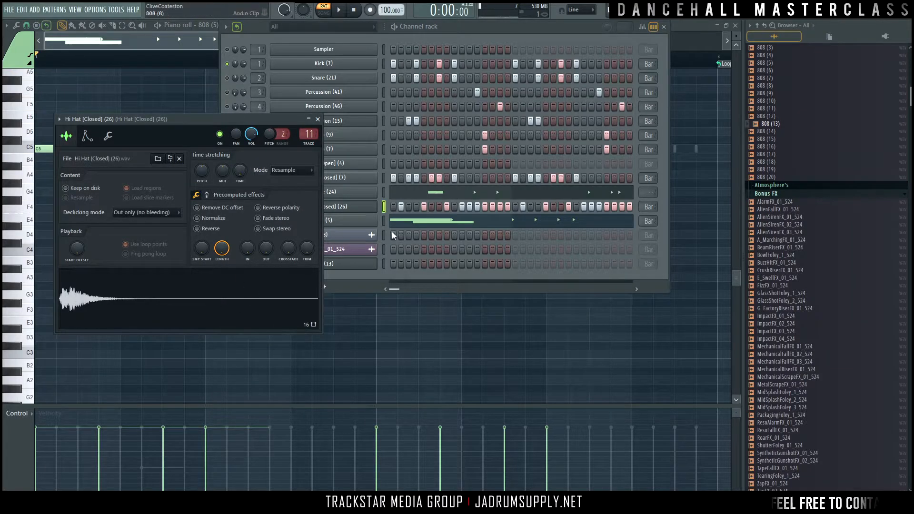
{"action": "right_click", "coordinate": [359, 210]}
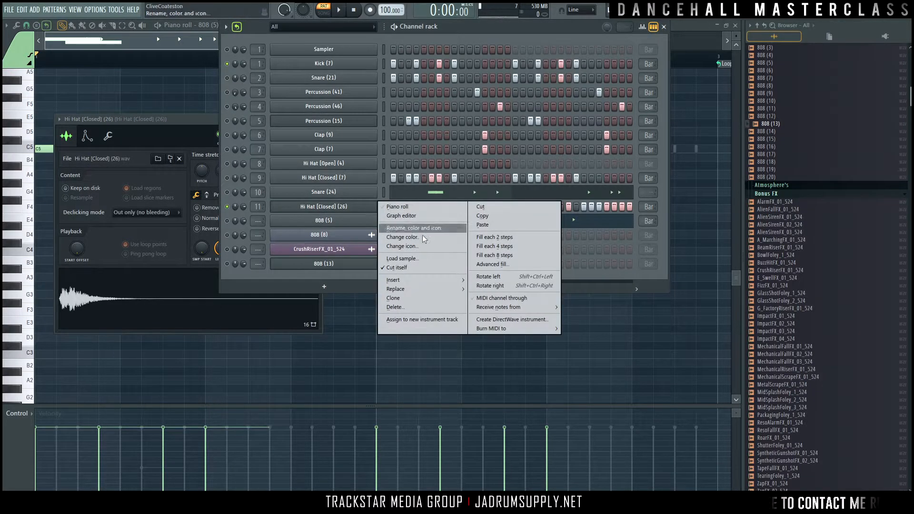
{"action": "left_click", "coordinate": [421, 267]}
{"action": "key", "text": "space"}
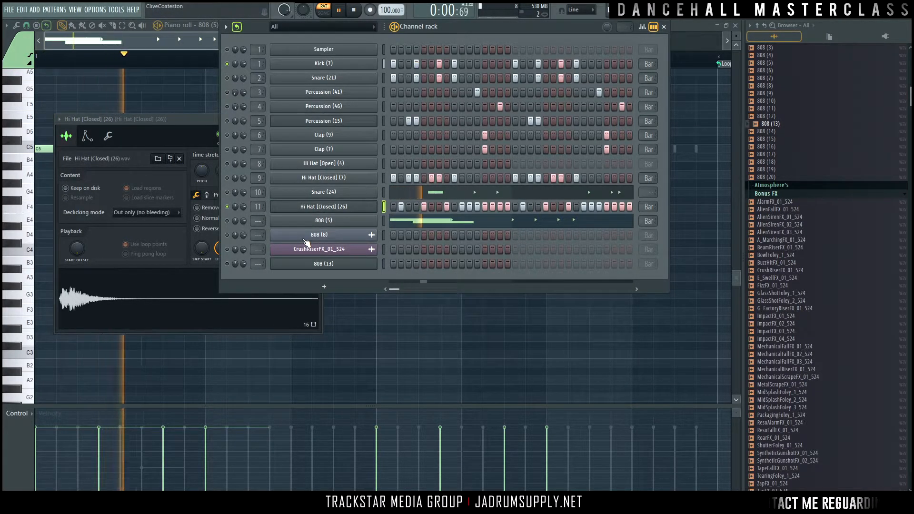
{"action": "key", "text": "space"}
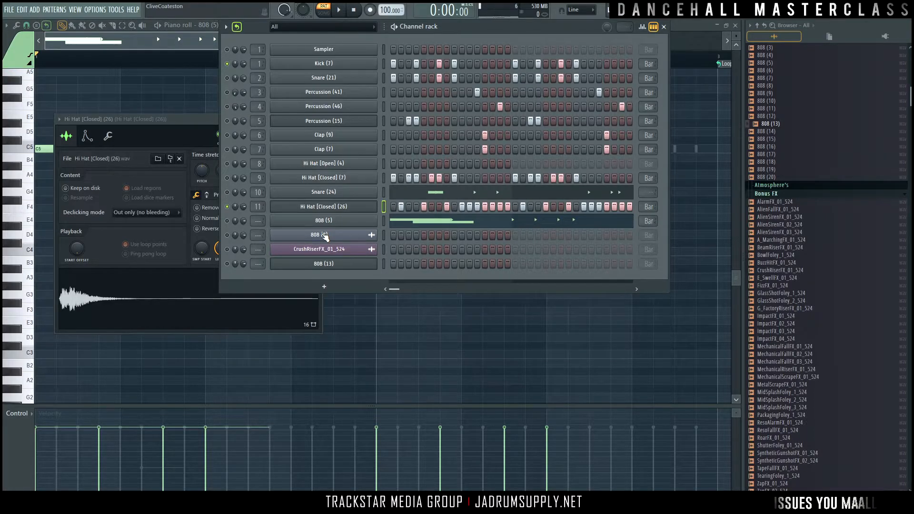
Step: Solo the 808 (5) channel, play the pattern and turn off its Cut itself option
{"action": "left_click", "coordinate": [227, 220]}
{"action": "key", "text": "space"}
{"action": "left_click", "coordinate": [350, 222]}
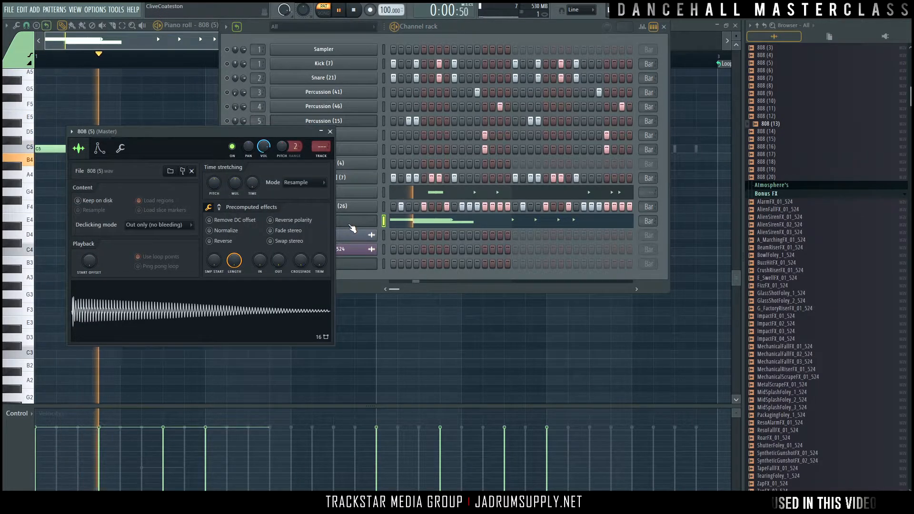
{"action": "right_click", "coordinate": [353, 224]}
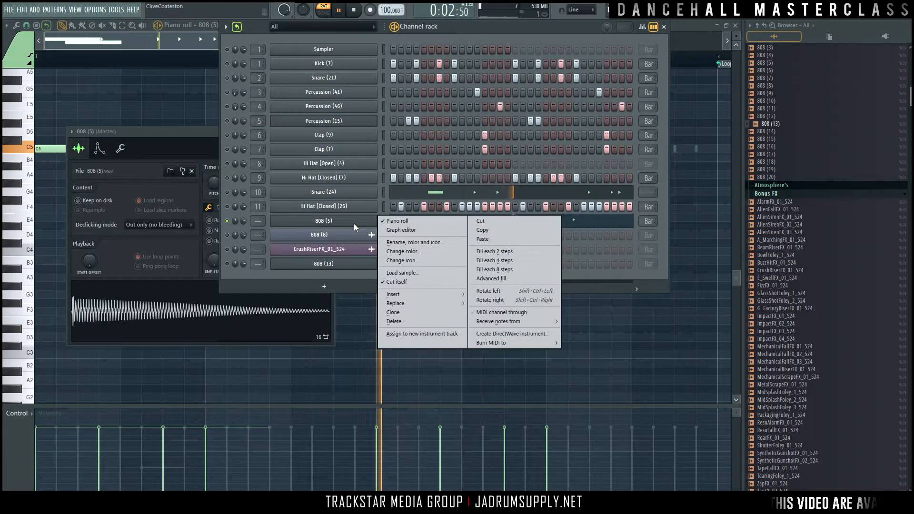
{"action": "left_click", "coordinate": [396, 282]}
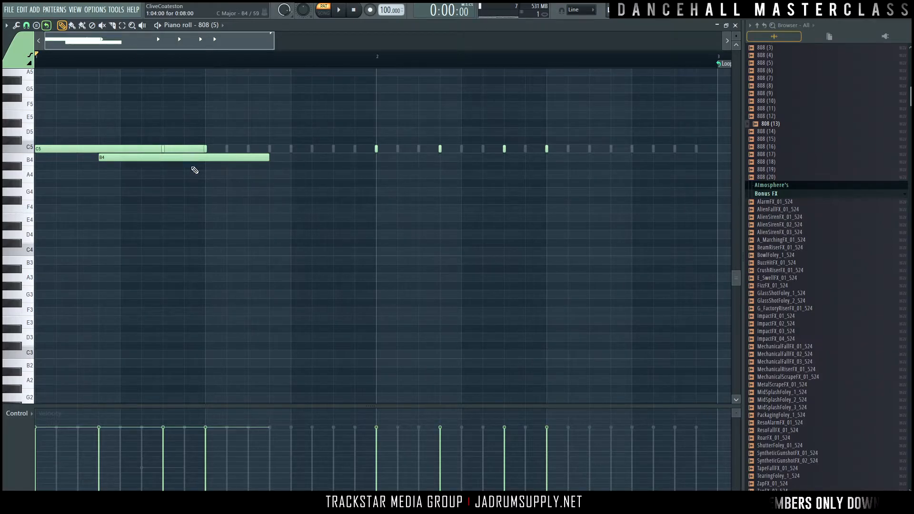
Step: Shorten the first two 808 (5) notes, C5 and B4, to about four steps each
{"action": "left_click_drag", "start_coordinate": [117, 120], "coordinate": [142, 229]}
{"action": "left_click_drag", "start_coordinate": [269, 157], "coordinate": [182, 162]}
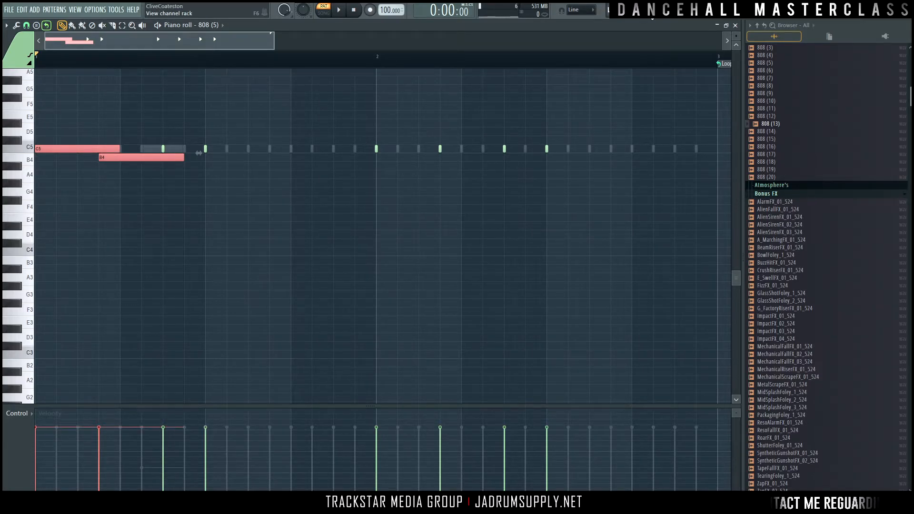
Step: Add Korg's LegacyCell as a new channel and move its plugin window clear of the channel names
{"action": "left_click", "coordinate": [653, 10]}
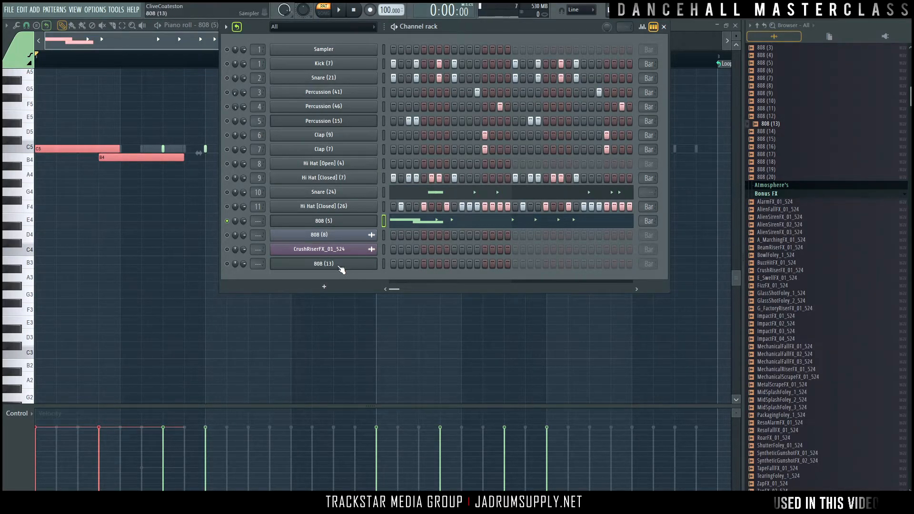
{"action": "left_click", "coordinate": [341, 288]}
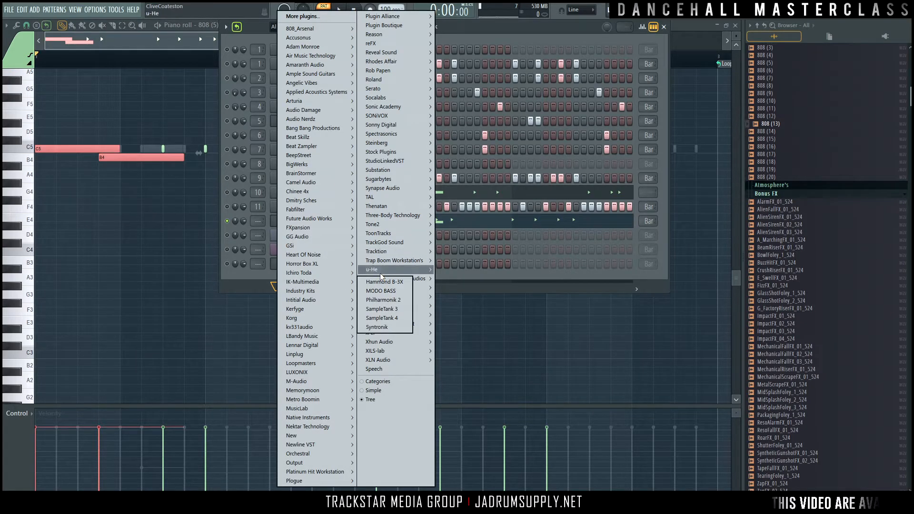
{"action": "mouse_move", "coordinate": [333, 283]}
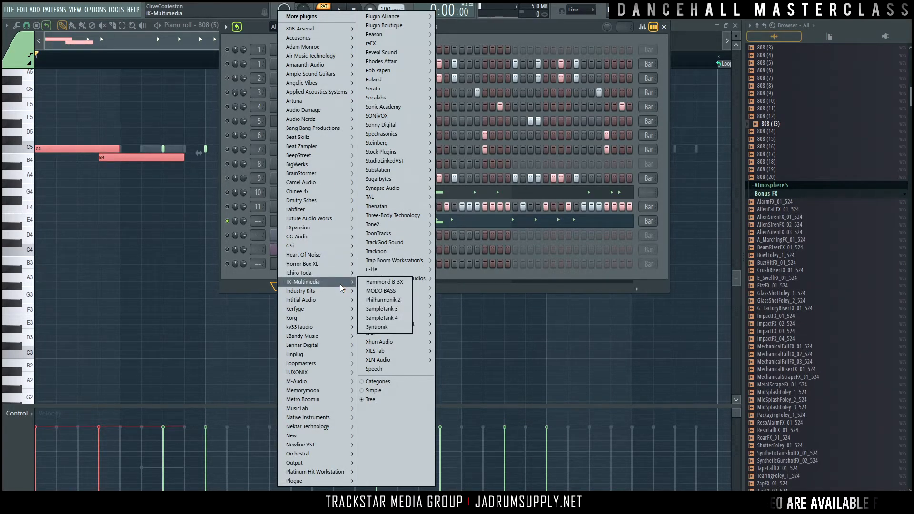
{"action": "mouse_move", "coordinate": [333, 318]}
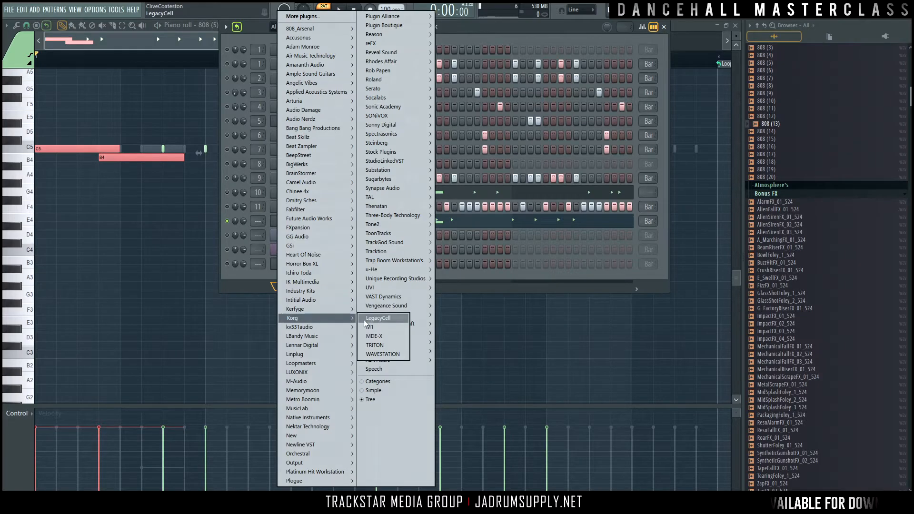
{"action": "left_click", "coordinate": [381, 319]}
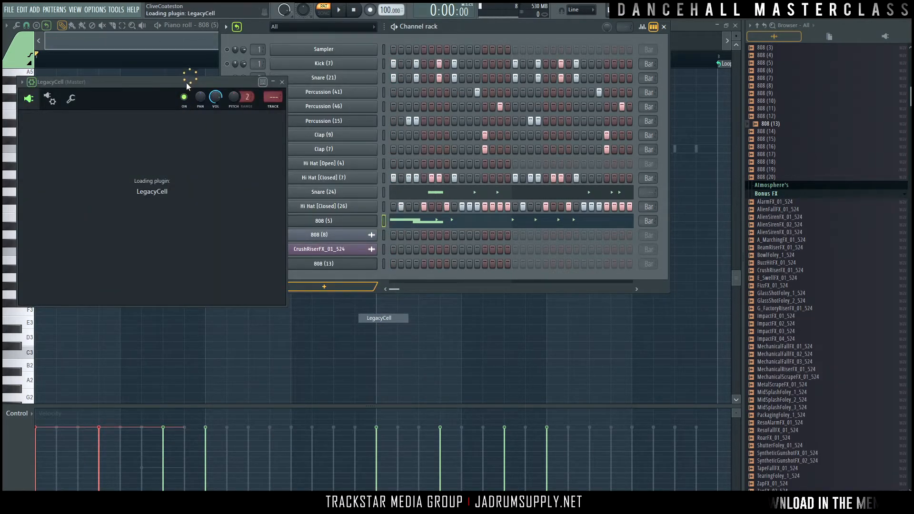
{"action": "left_click_drag", "start_coordinate": [187, 81], "coordinate": [594, 98]}
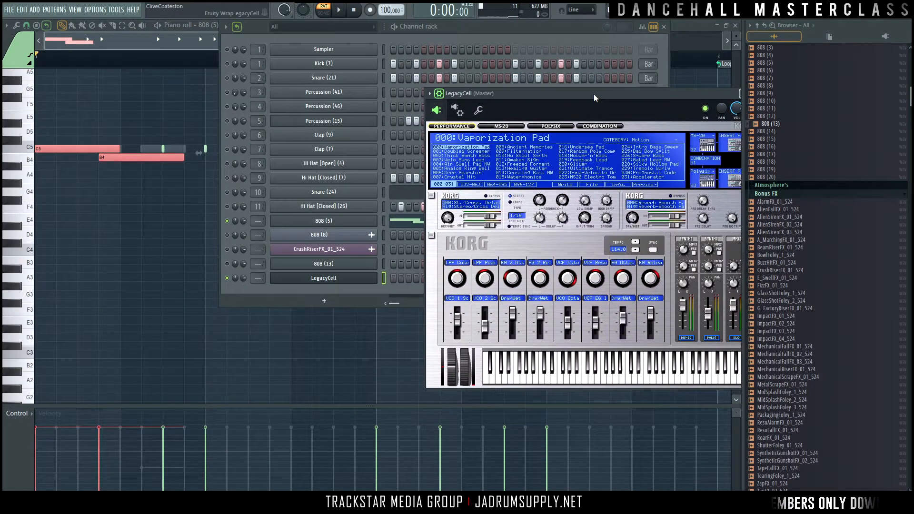
Step: Open the LegacyCell channel's piano roll and draw one-bar A#4 and F#5 notes at the pattern start
{"action": "right_click", "coordinate": [376, 276]}
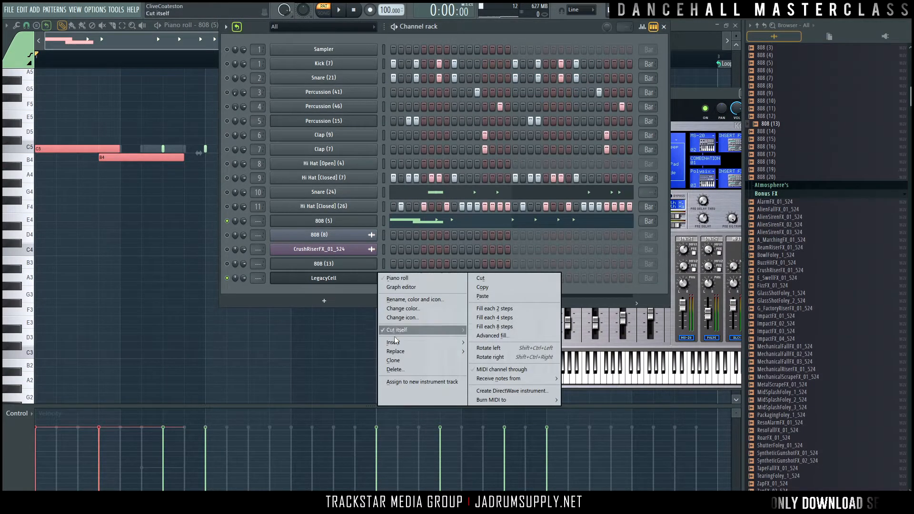
{"action": "left_click", "coordinate": [346, 279]}
{"action": "right_click", "coordinate": [367, 282]}
{"action": "left_click", "coordinate": [388, 276]}
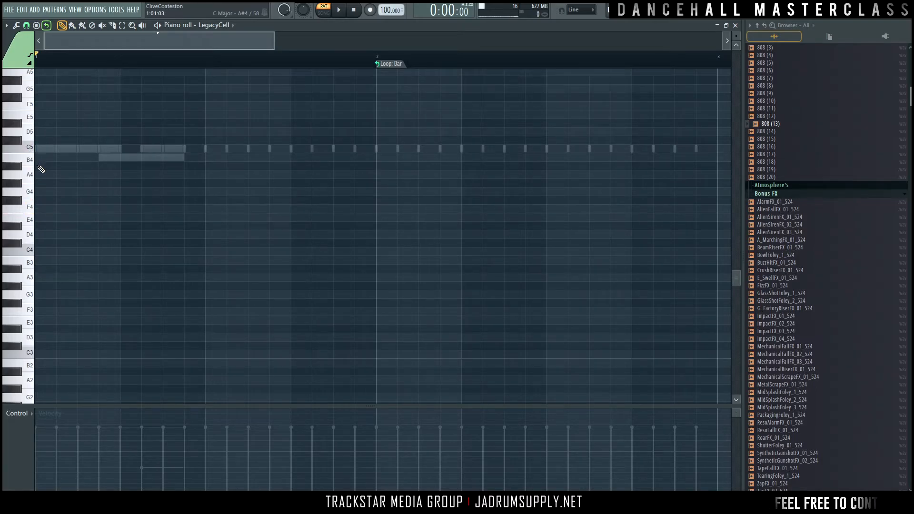
{"action": "left_click", "coordinate": [40, 167]}
{"action": "left_click_drag", "start_coordinate": [115, 165], "coordinate": [377, 165]}
{"action": "left_click", "coordinate": [65, 98]}
Step: Add one-bar notes G4 at step 3, A3 at step 4, F#4 and G5 at step 6 and B4 at step 7, and play them
{"action": "left_click", "coordinate": [143, 200]}
{"action": "left_click", "coordinate": [143, 89]}
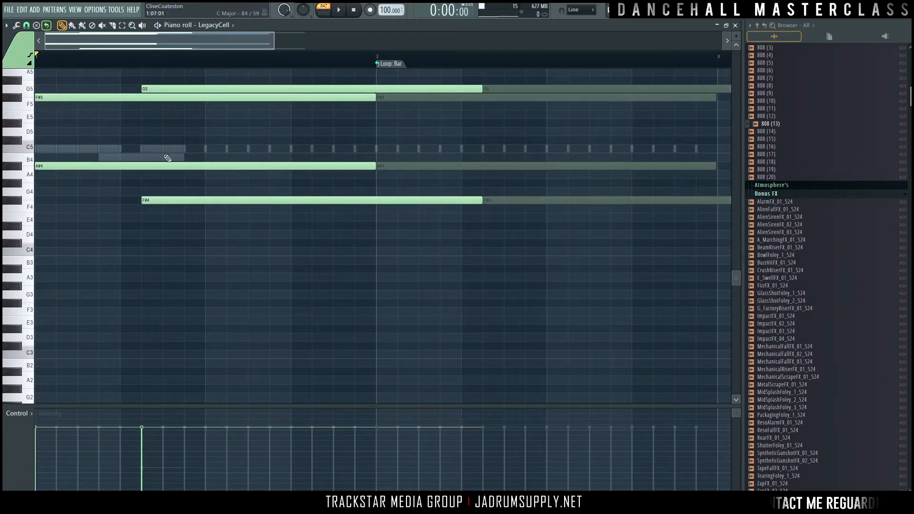
{"action": "left_click", "coordinate": [167, 157]}
{"action": "left_click", "coordinate": [100, 277]}
{"action": "left_click", "coordinate": [80, 191]}
{"action": "key", "text": "space"}
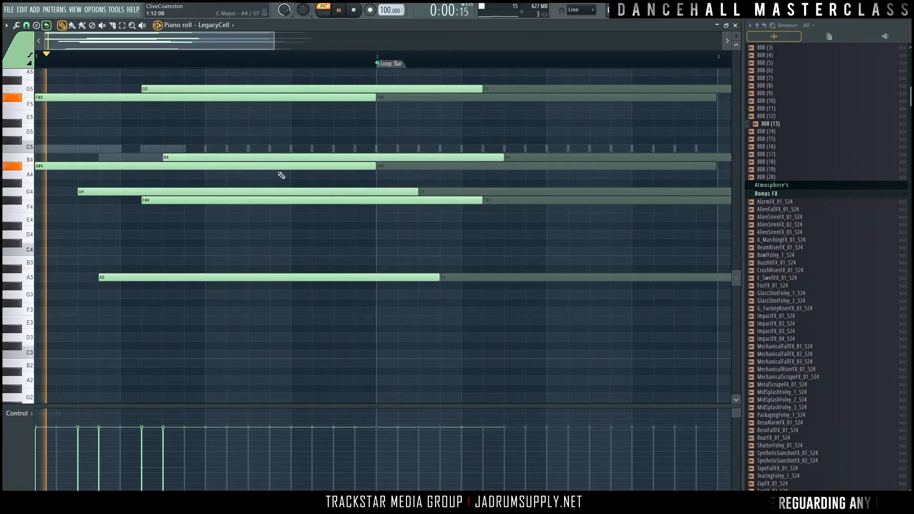
{"action": "key", "text": "space"}
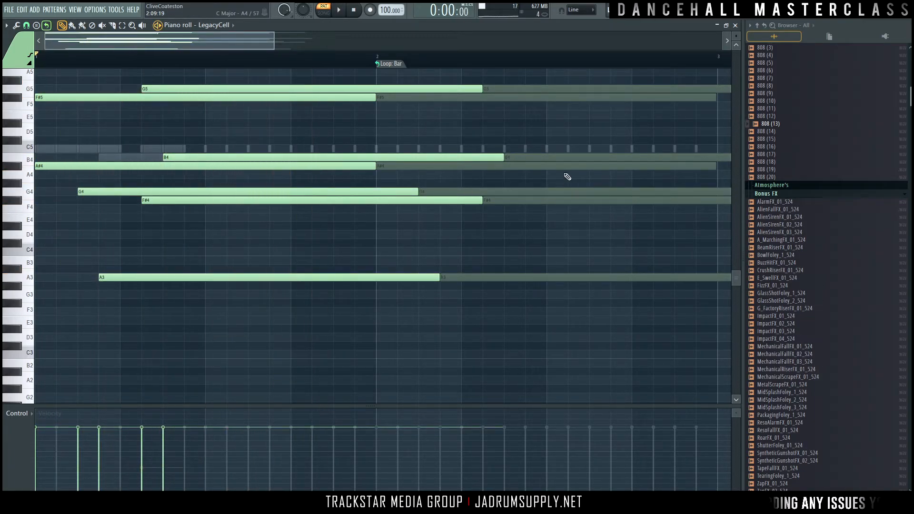
Step: Shorten all LegacyCell notes except the B4 so that each ends where the next one starts
{"action": "left_click", "coordinate": [653, 11]}
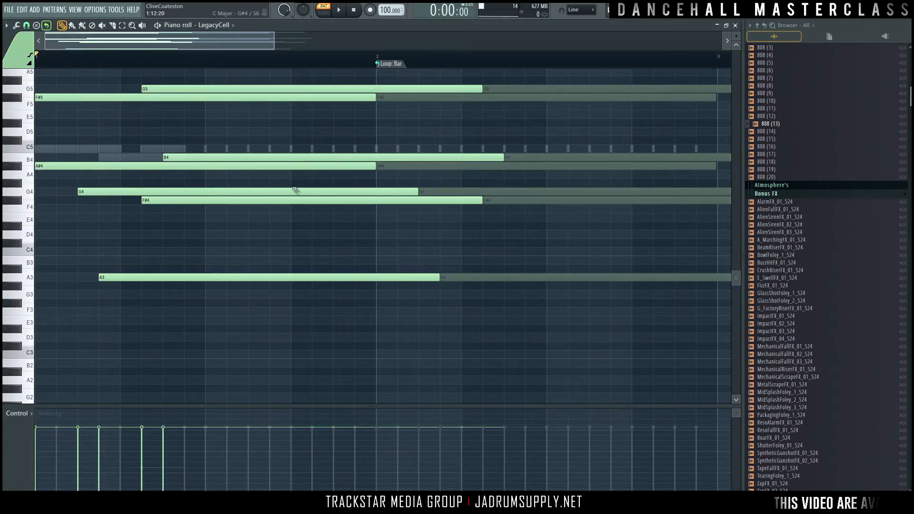
{"action": "key", "text": "alt+r"}
{"action": "left_click", "coordinate": [489, 300]}
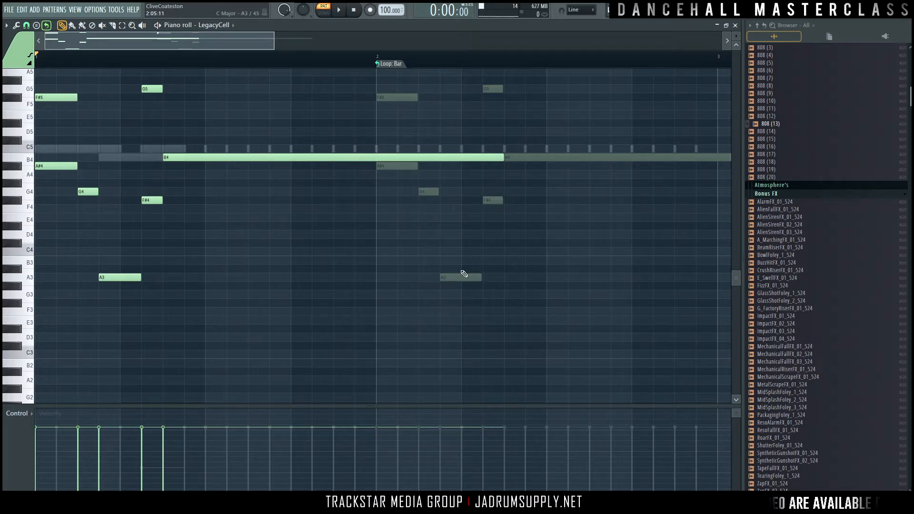
Step: Delete the F#5 and F#4 notes from the LegacyCell melody while auditioning it, and return to the channel rack
{"action": "right_click", "coordinate": [71, 97]}
{"action": "key", "text": "space"}
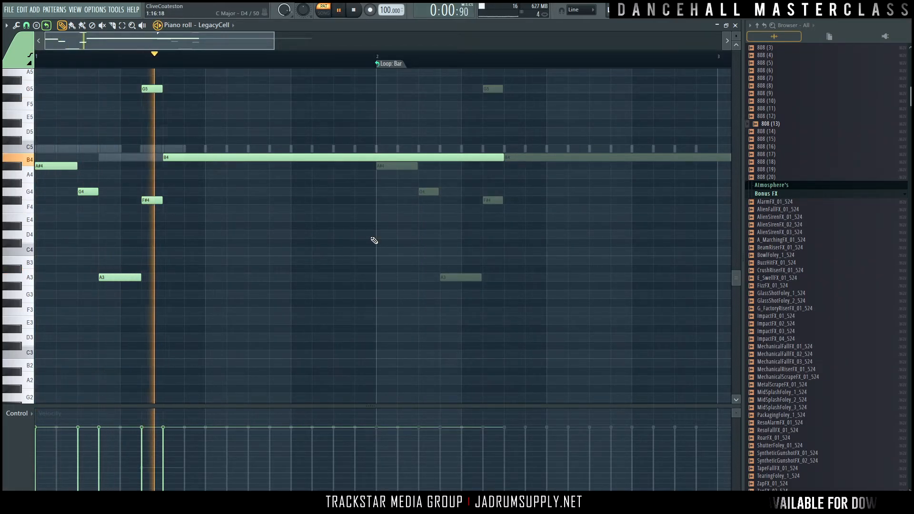
{"action": "right_click", "coordinate": [153, 200]}
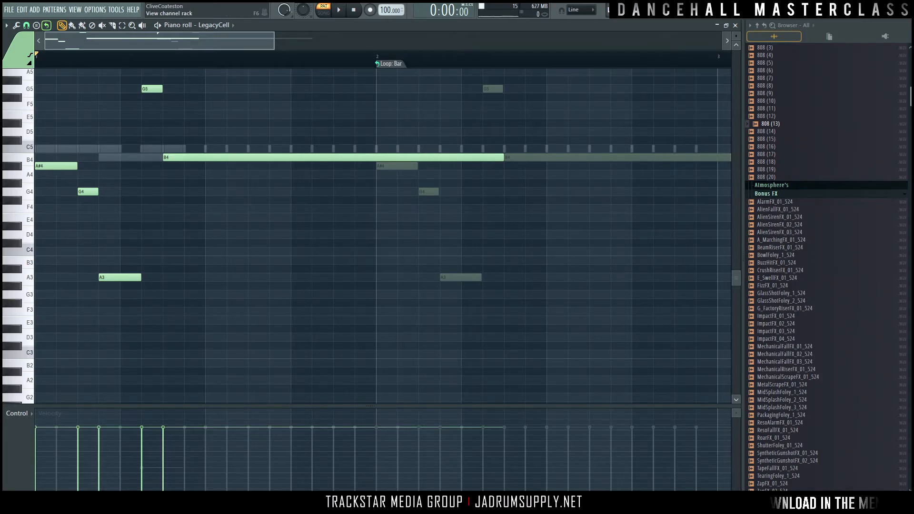
{"action": "left_click", "coordinate": [641, 14]}
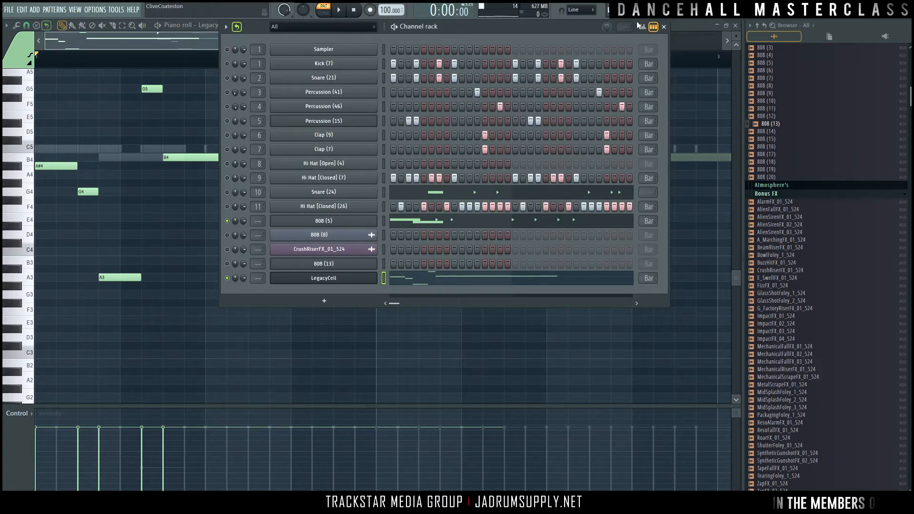